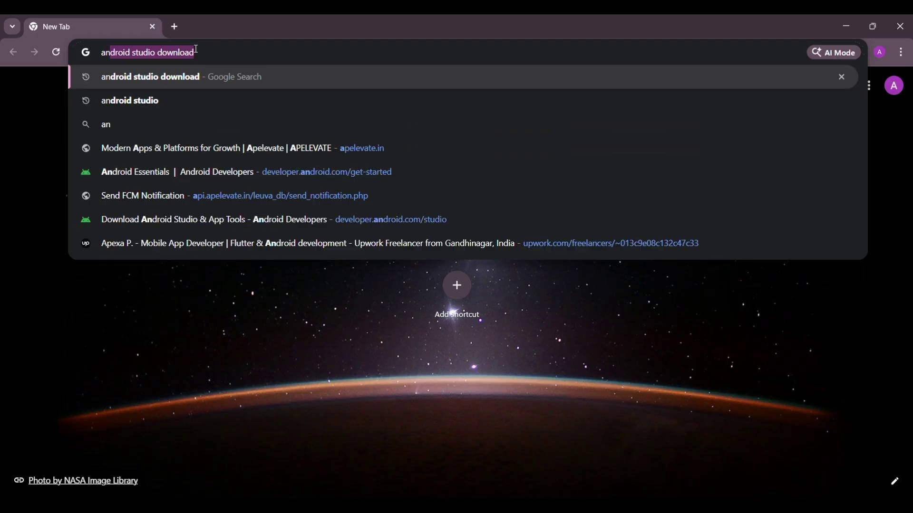
Step: Search the web for "android studio download" and request the Otter 3 Feature Drop download on the official Android Developers page
key(Return)
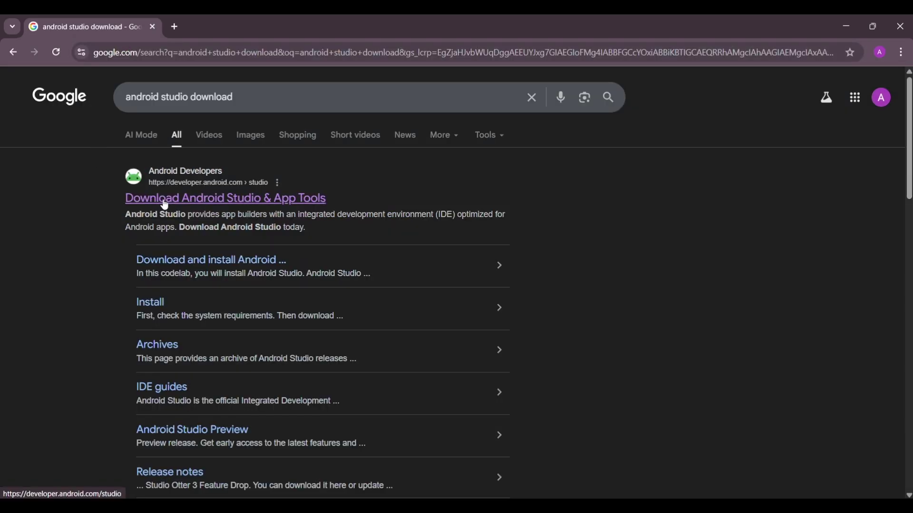
click(217, 200)
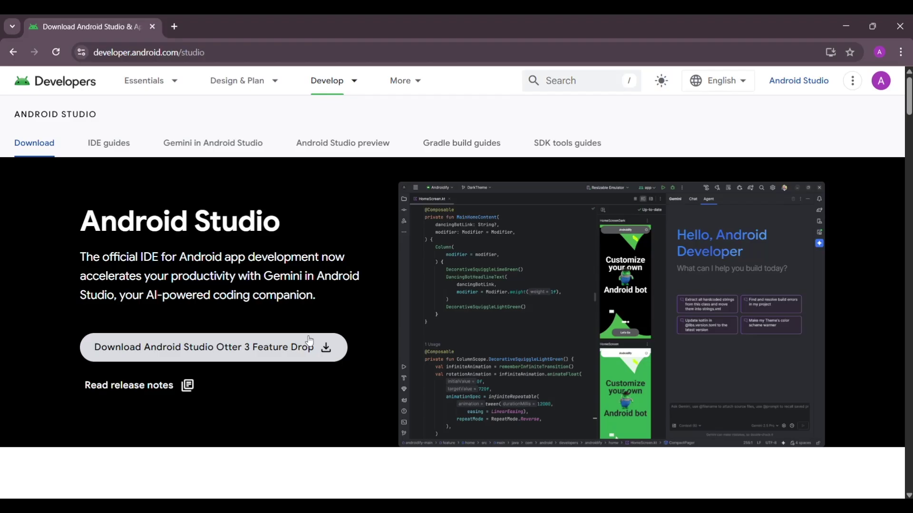
click(237, 356)
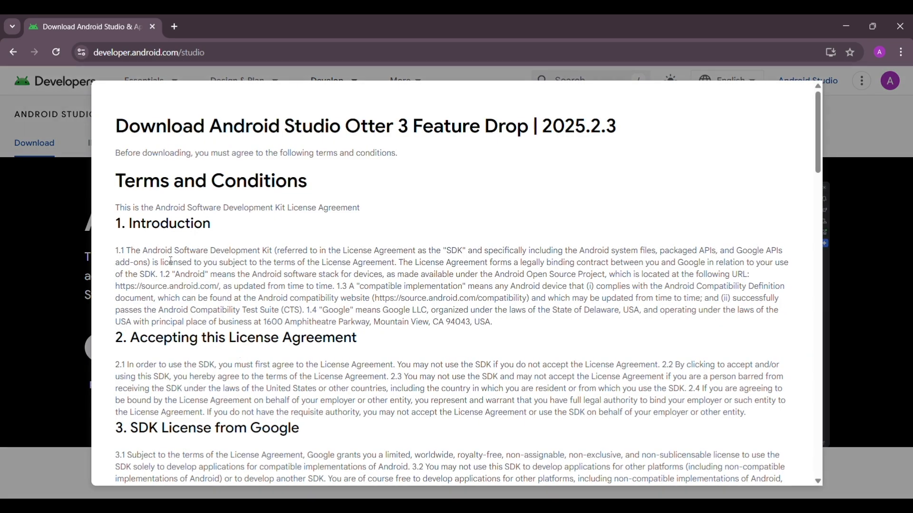
Step: Agree to the terms and conditions, download Android Studio Otter 3 Feature Drop 2025.2.3 for Windows, and check the download
scroll(309, 190, down, 10)
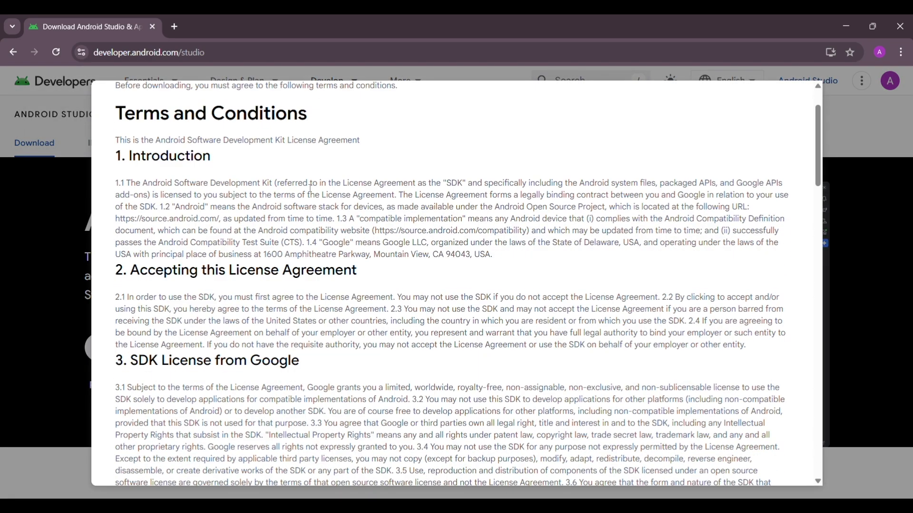
scroll(313, 211, down, 20)
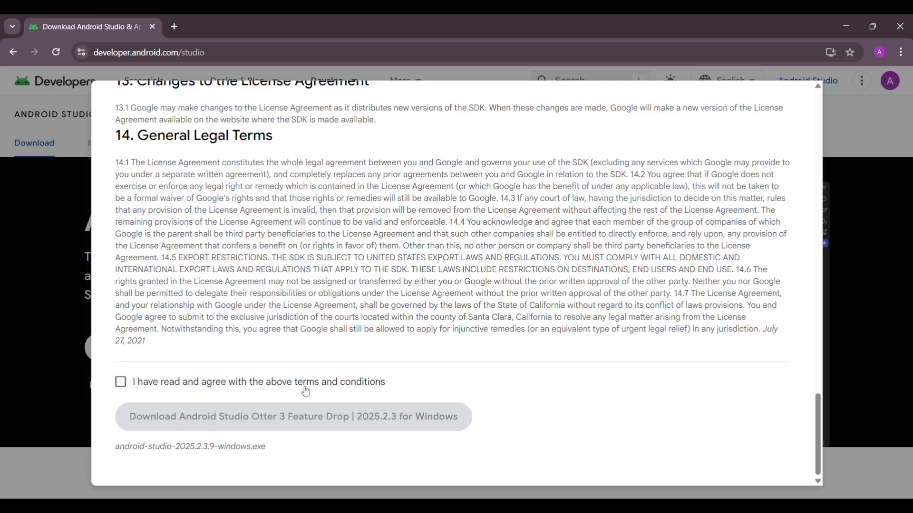
click(122, 383)
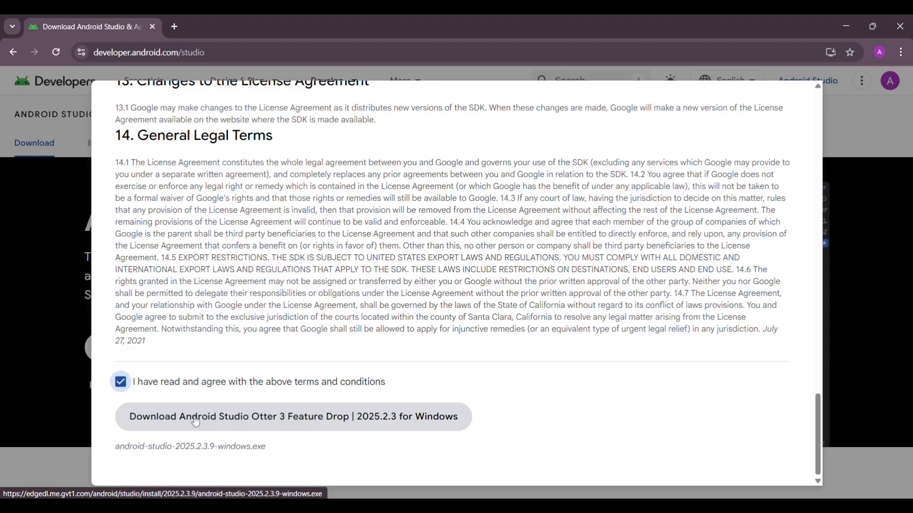
click(250, 423)
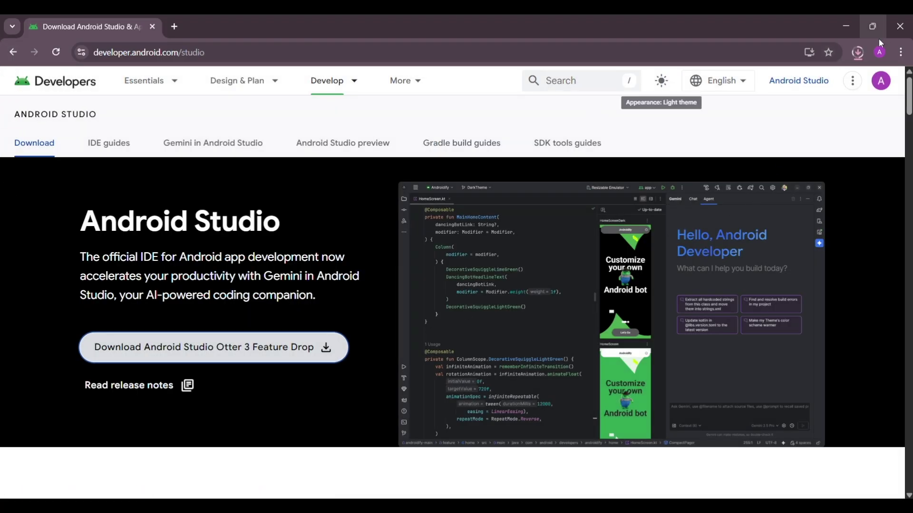
click(857, 53)
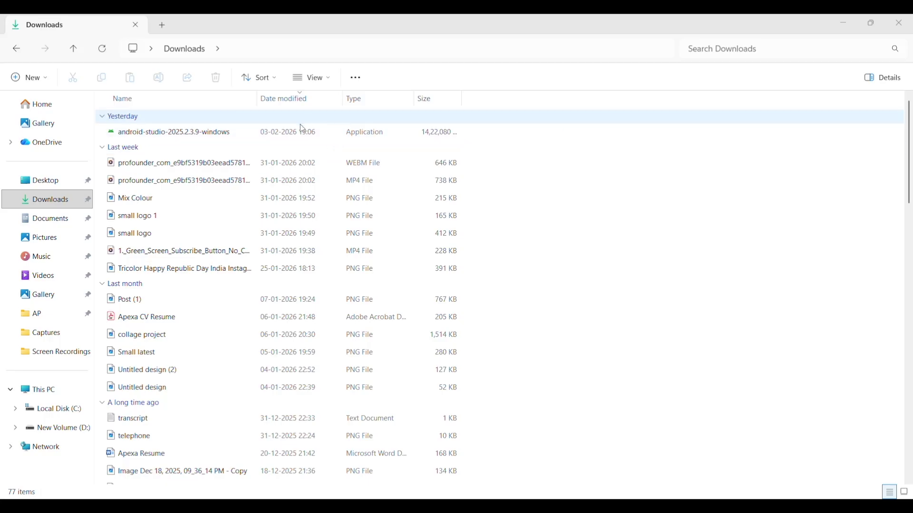
Step: Run the android-studio-2025.2.3.9-windows installer, keeping C:\Program Files\Android\Android Studio as location and Android Studio as Start Menu folder
click(172, 136)
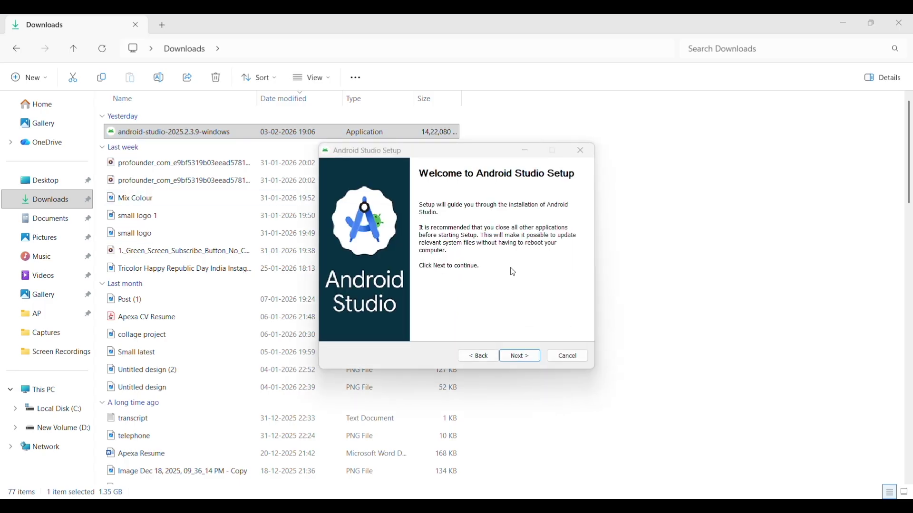
click(516, 358)
click(516, 357)
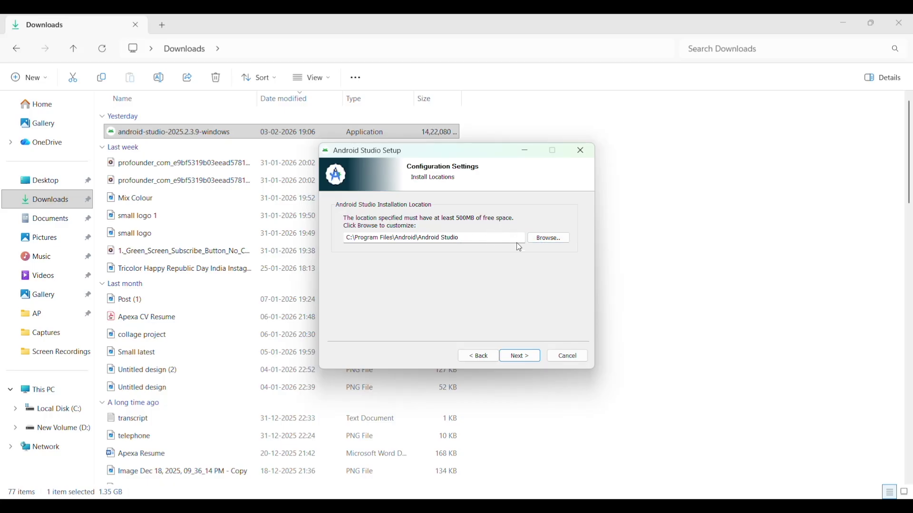
click(527, 360)
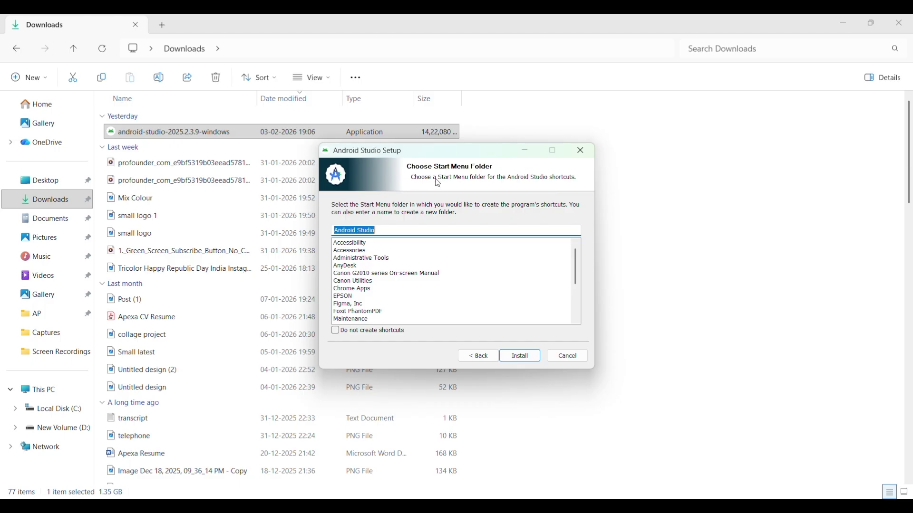
click(530, 358)
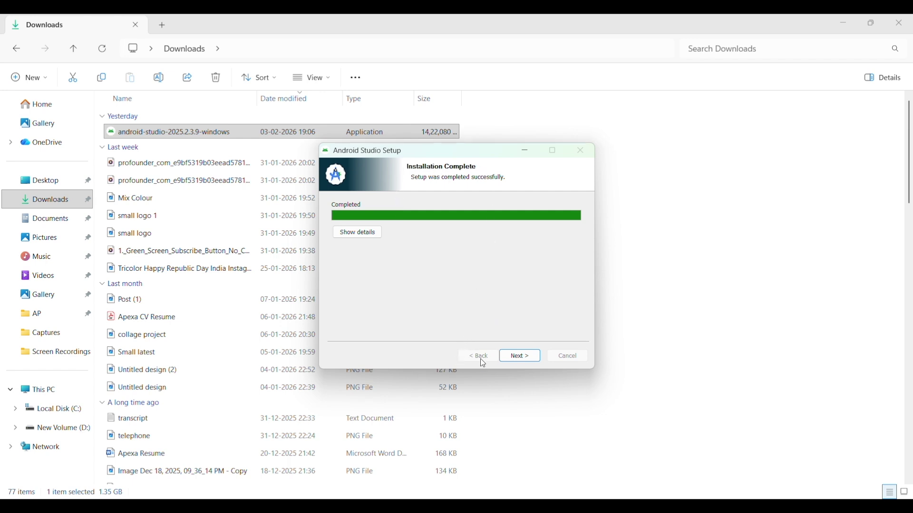
Step: Finish the installer with Start Android Studio enabled and decline sending usage statistics to Google
click(521, 359)
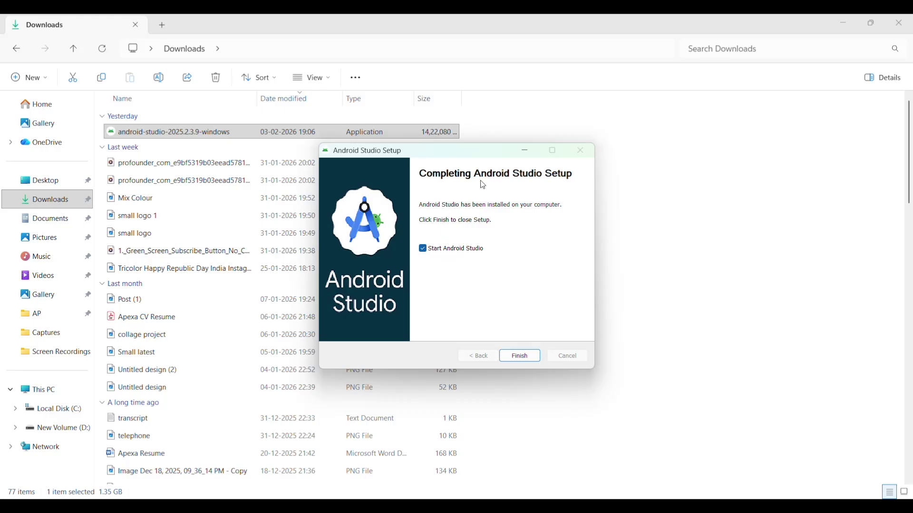
click(523, 359)
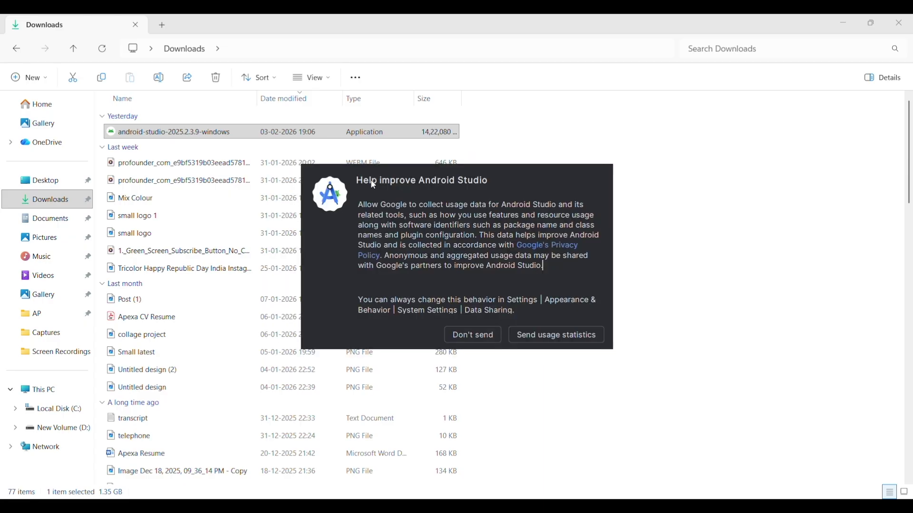
click(464, 333)
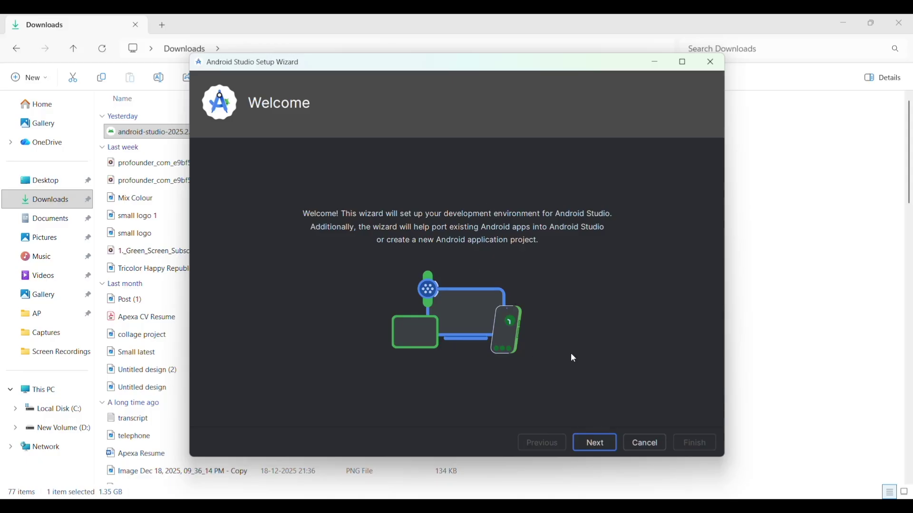
Step: Choose the Standard setup type in the Setup Wizard and review the SDK components to download
click(597, 444)
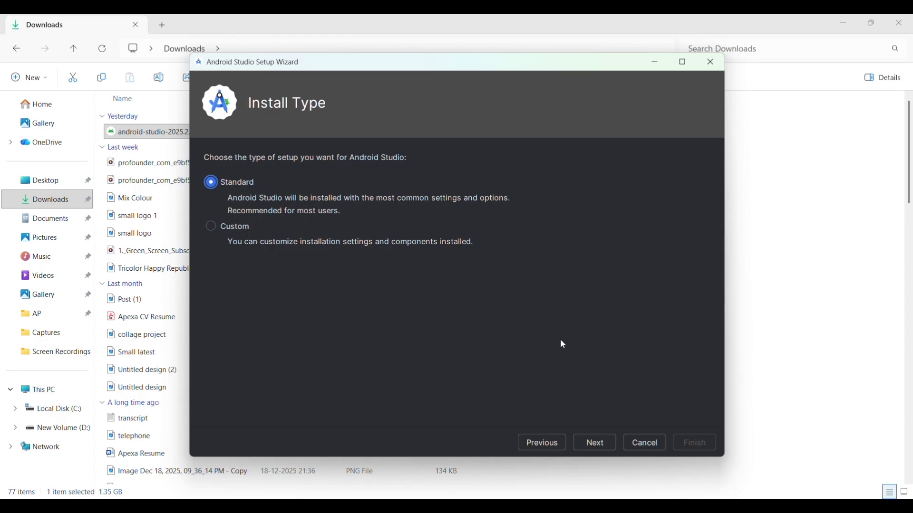
click(607, 443)
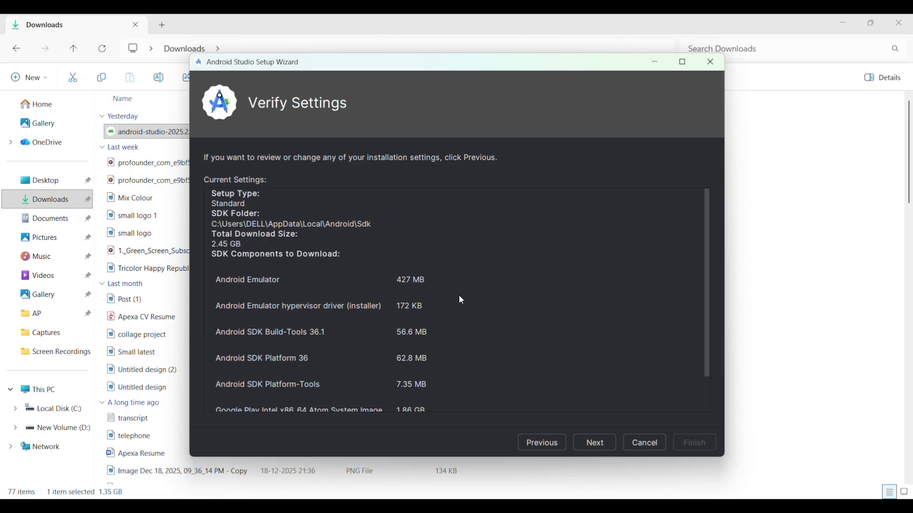
scroll(482, 309, down, 2)
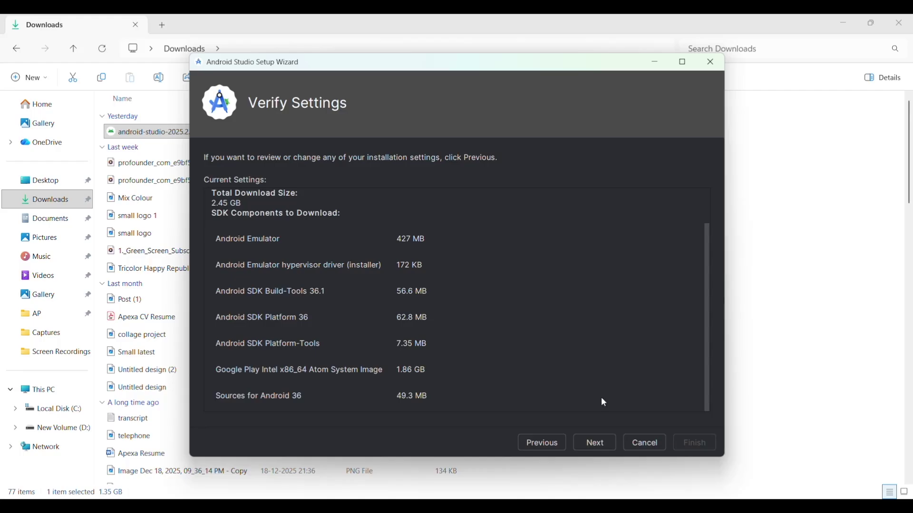
click(598, 447)
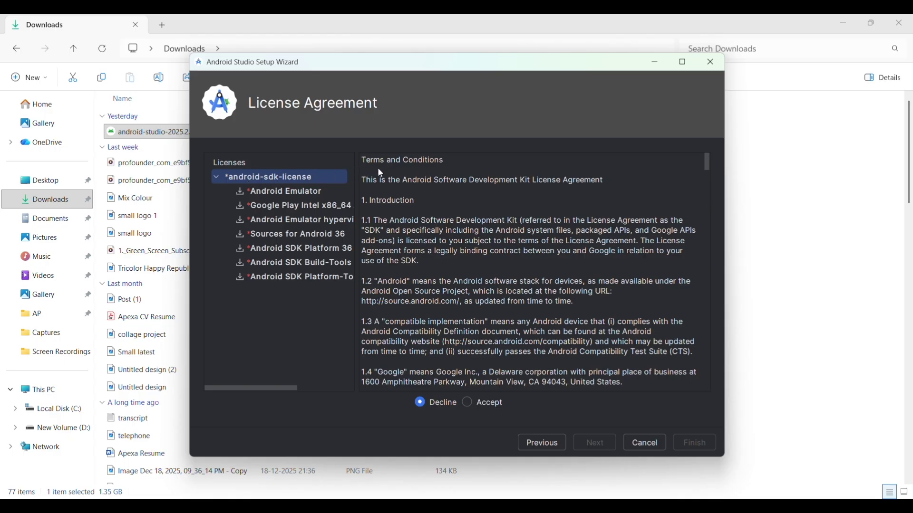
Step: Accept the android-sdk-license, let the SDK components download, and finish the Setup Wizard
scroll(450, 276, down, 20)
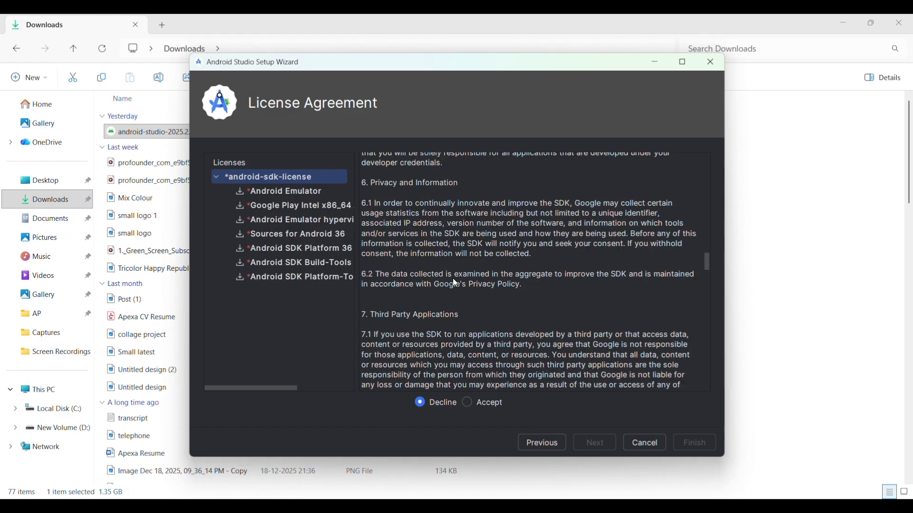
scroll(459, 290, down, 8)
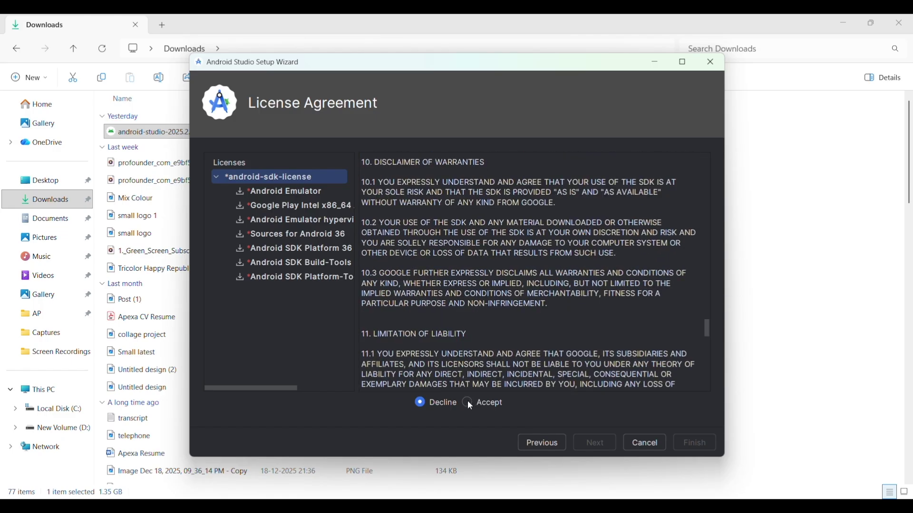
click(467, 402)
click(589, 444)
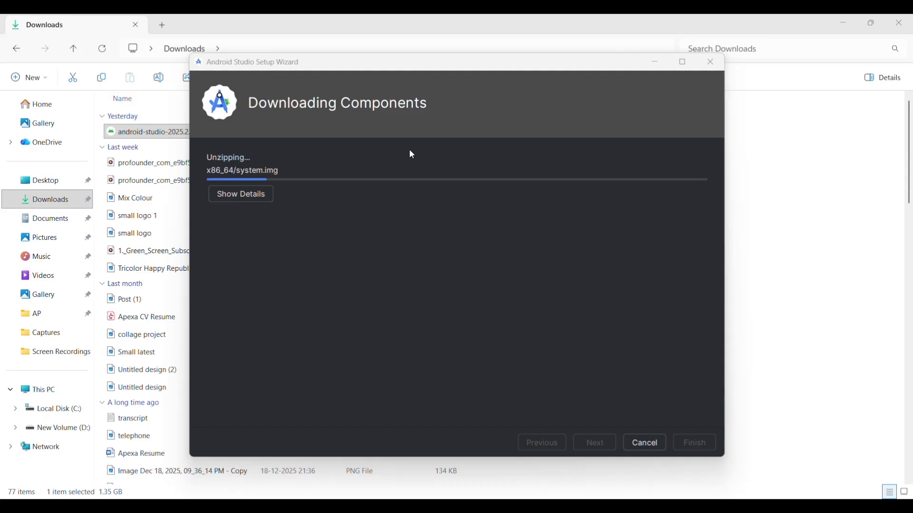
click(409, 171)
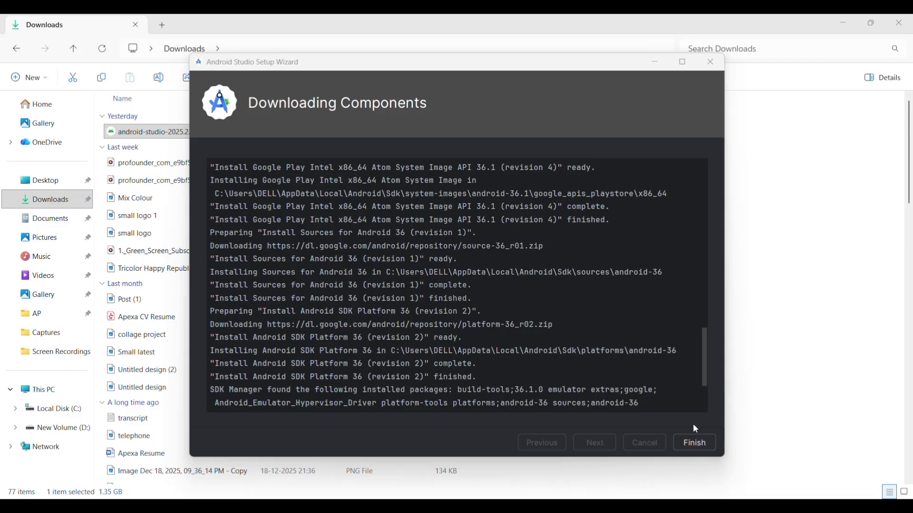
click(697, 445)
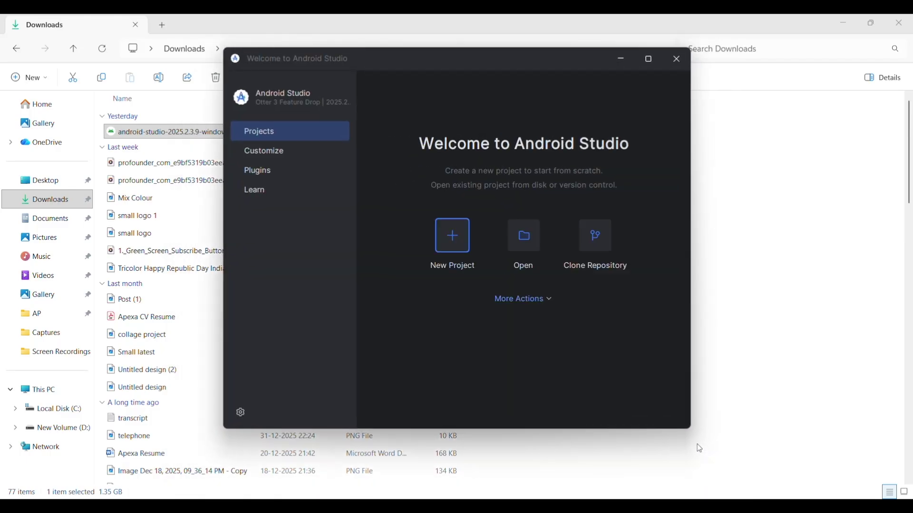
Step: Maximize the welcome window, examine the installed SDK platforms and SDK tools in the SDK Manager, and close the settings
click(649, 58)
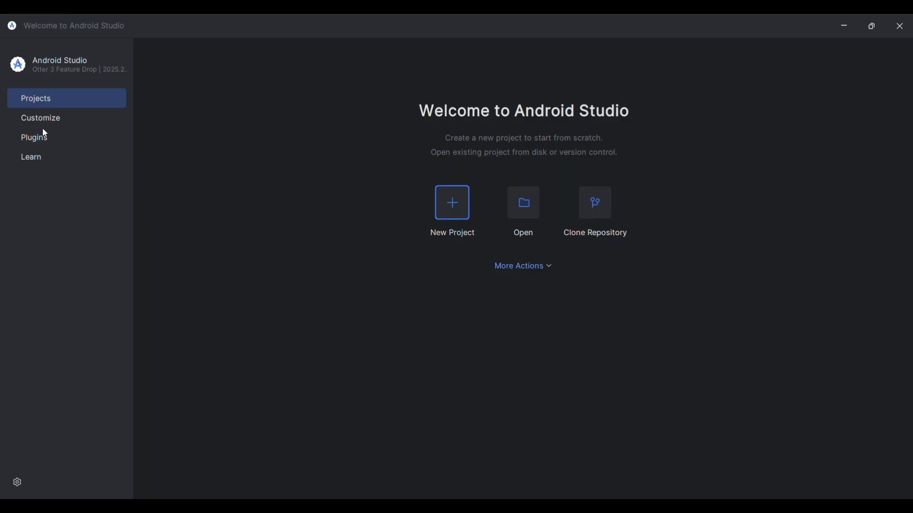
click(541, 271)
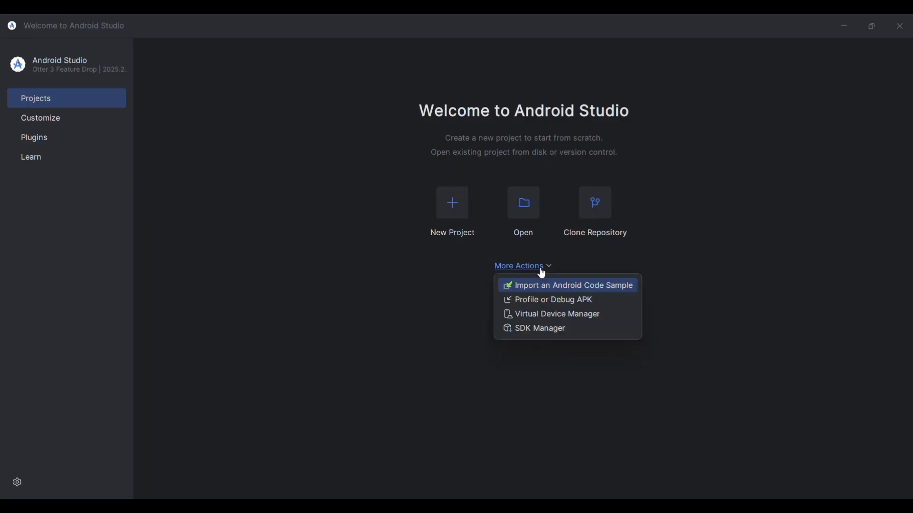
click(542, 329)
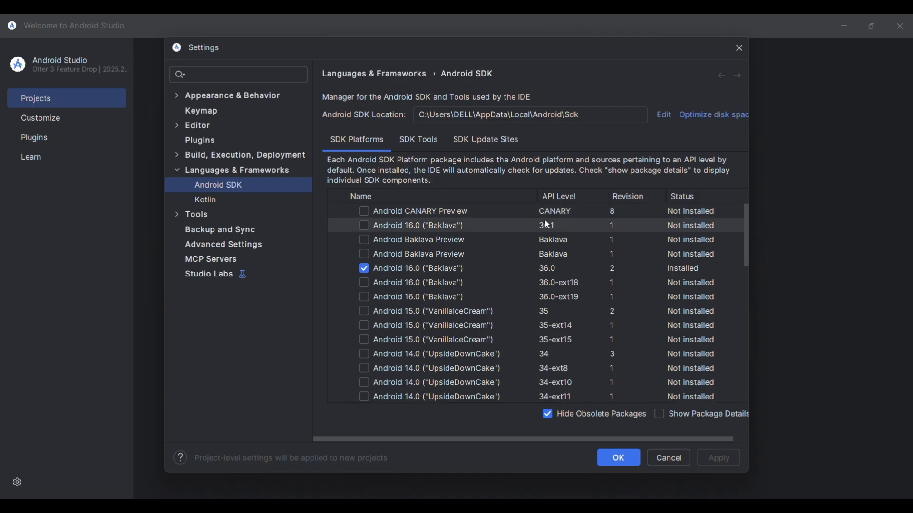
scroll(547, 225, down, 1)
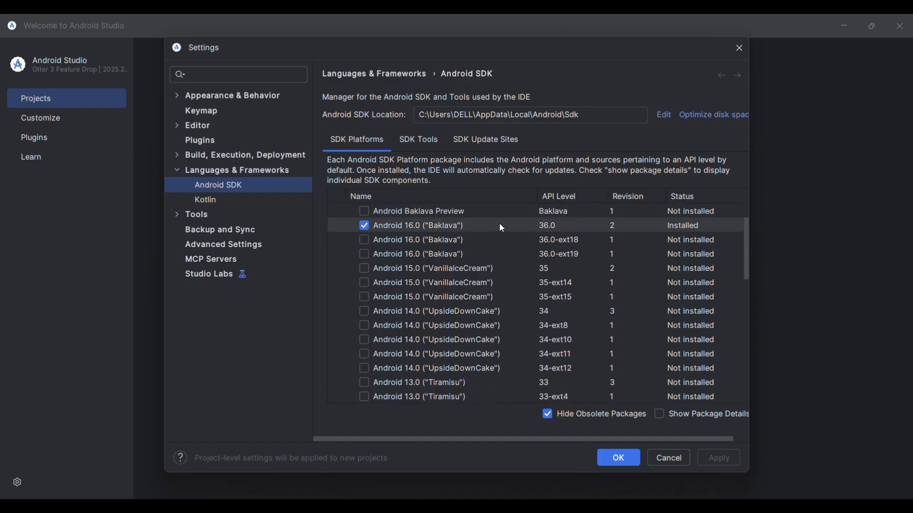
scroll(559, 231, up, 1)
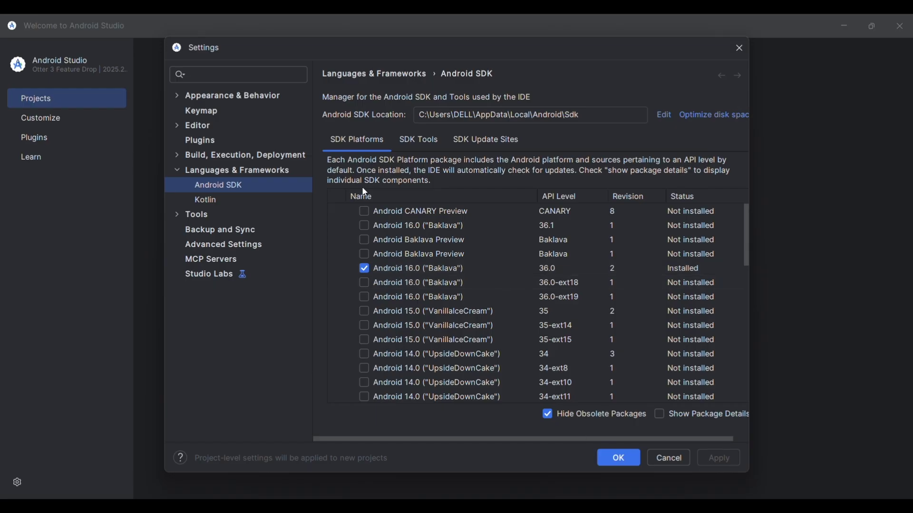
click(422, 141)
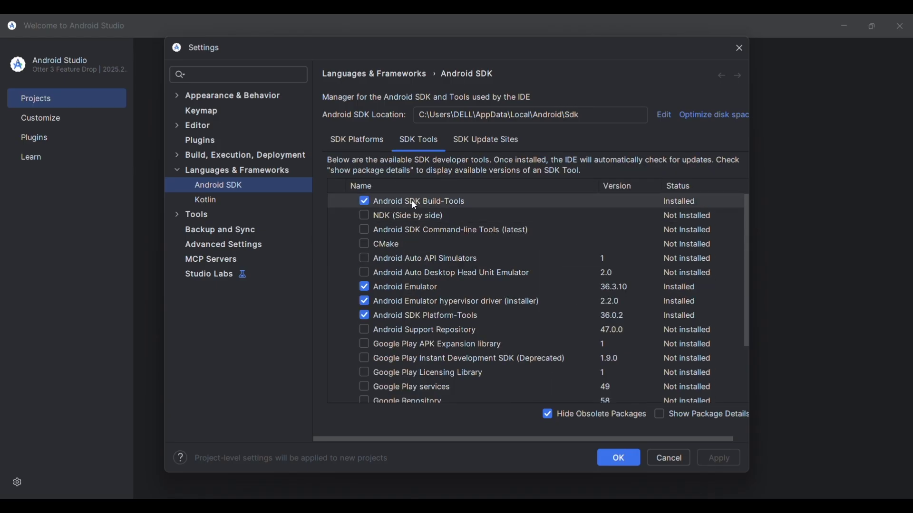
click(393, 288)
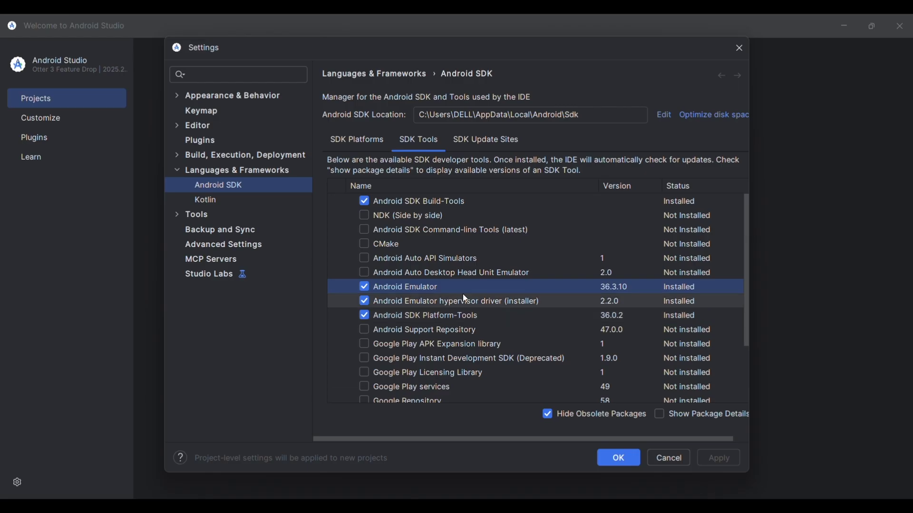
click(616, 458)
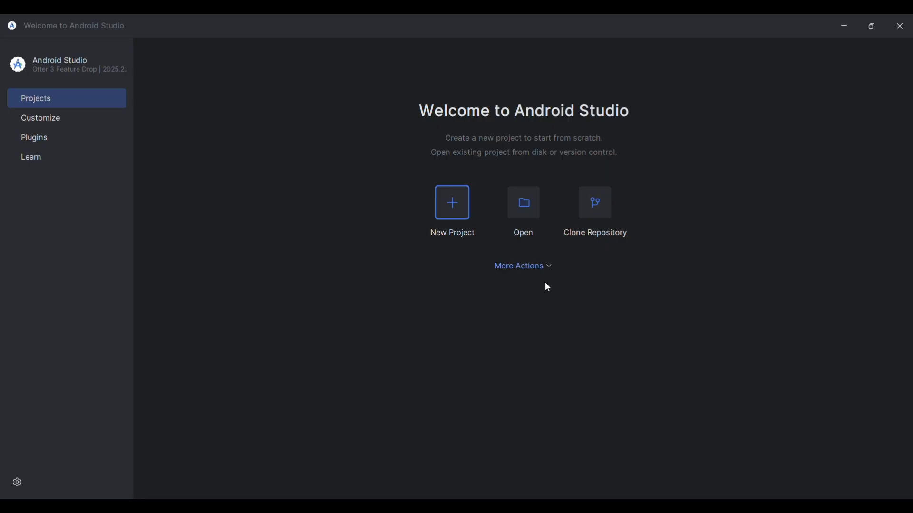